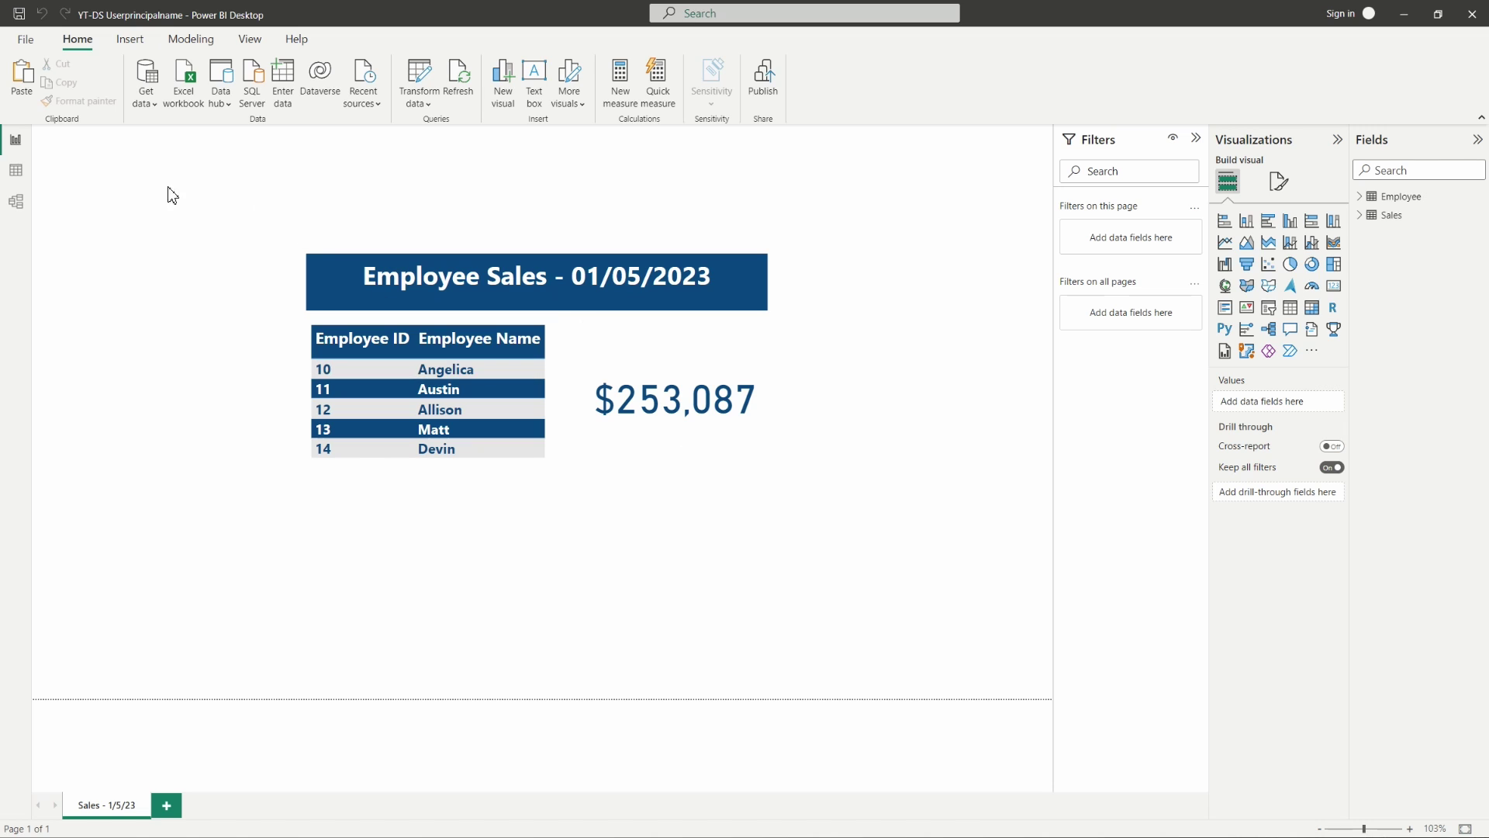
# - Browse the Employee and Sales table rows, then view their one-to-one Employee ID relationship in Model view
pyautogui.click(16, 172)
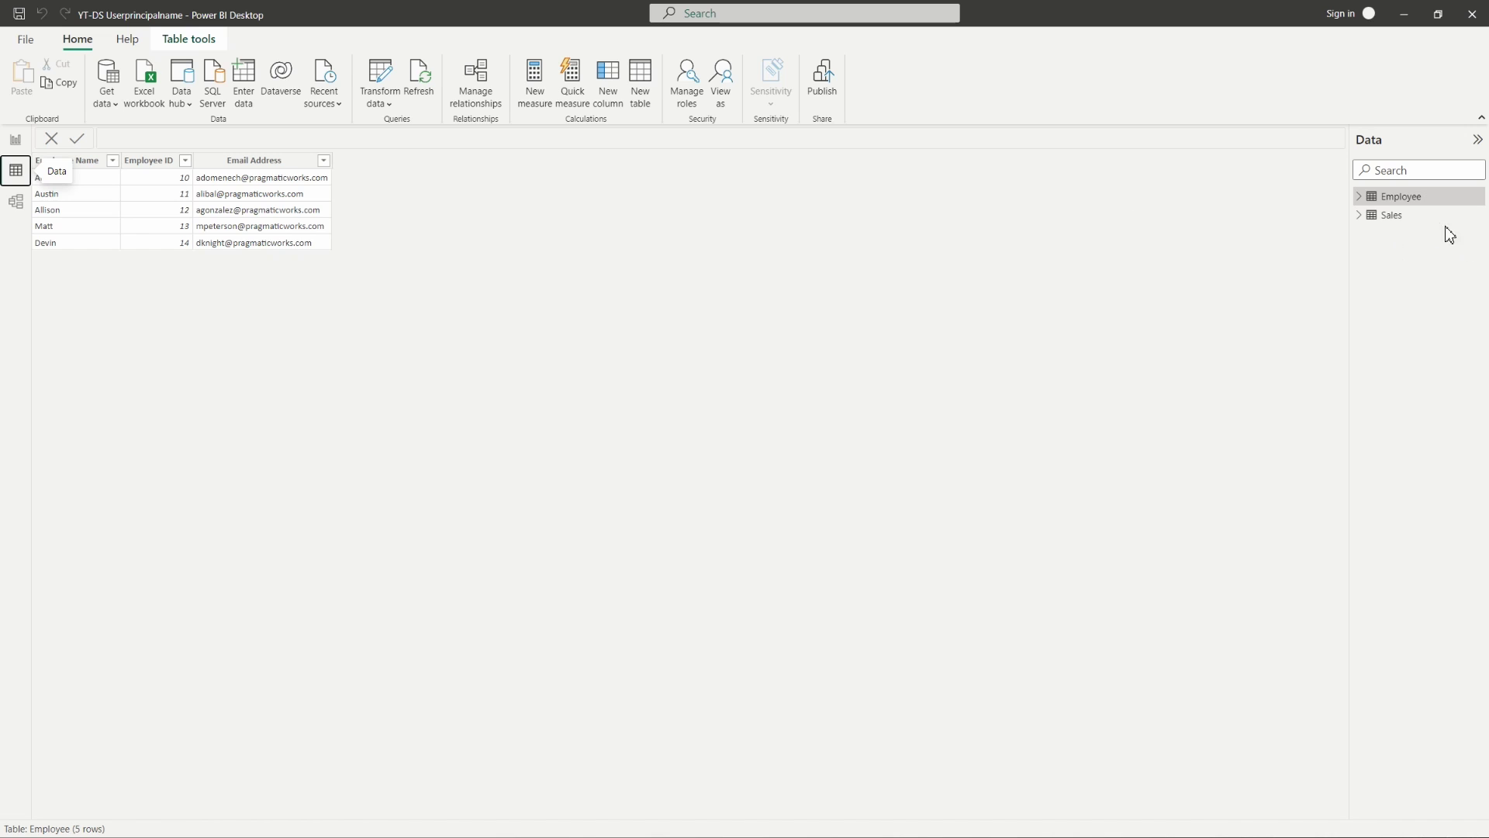
pyautogui.click(1402, 215)
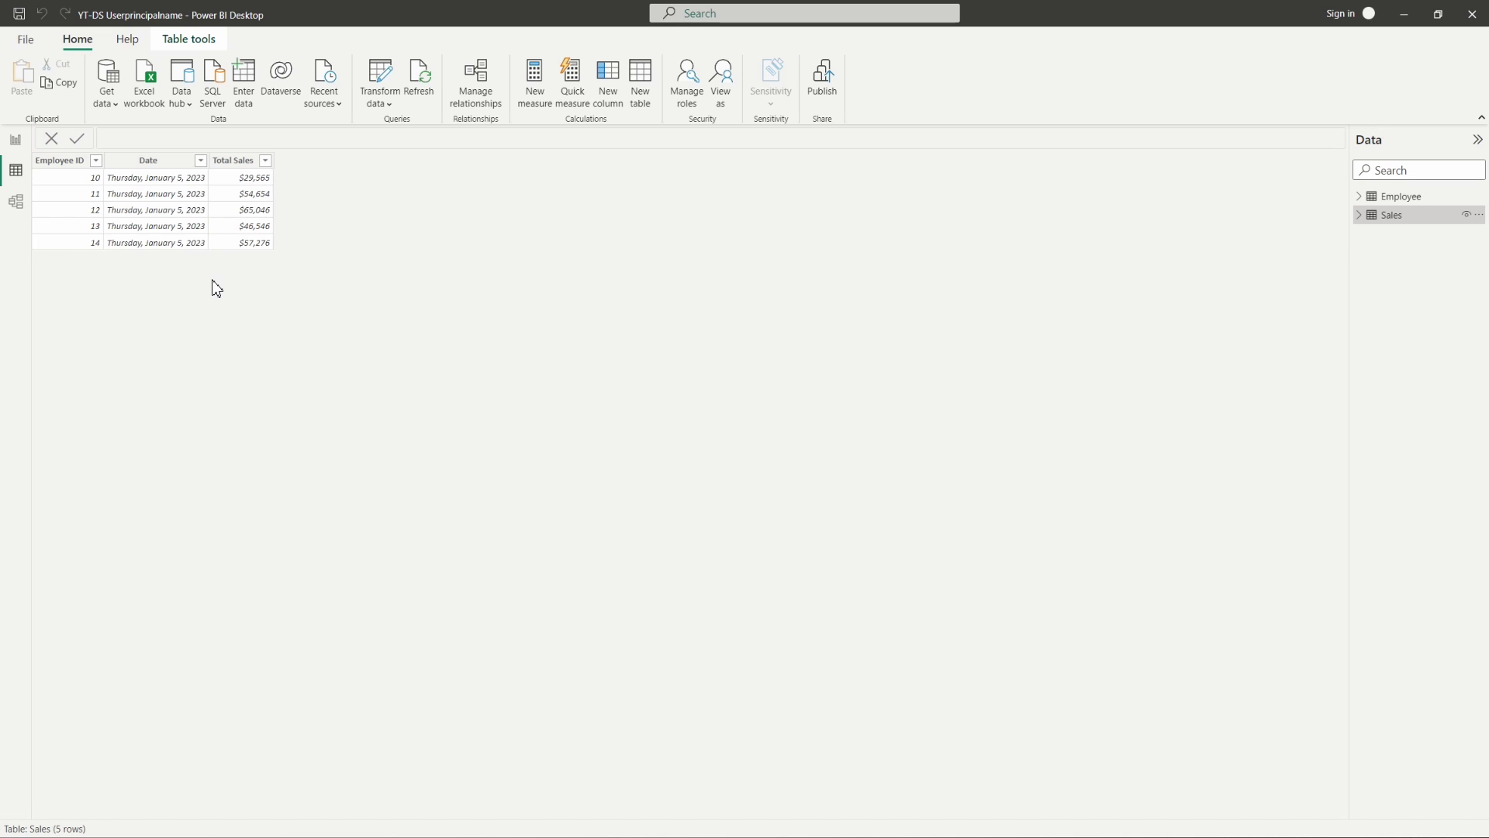
pyautogui.click(16, 203)
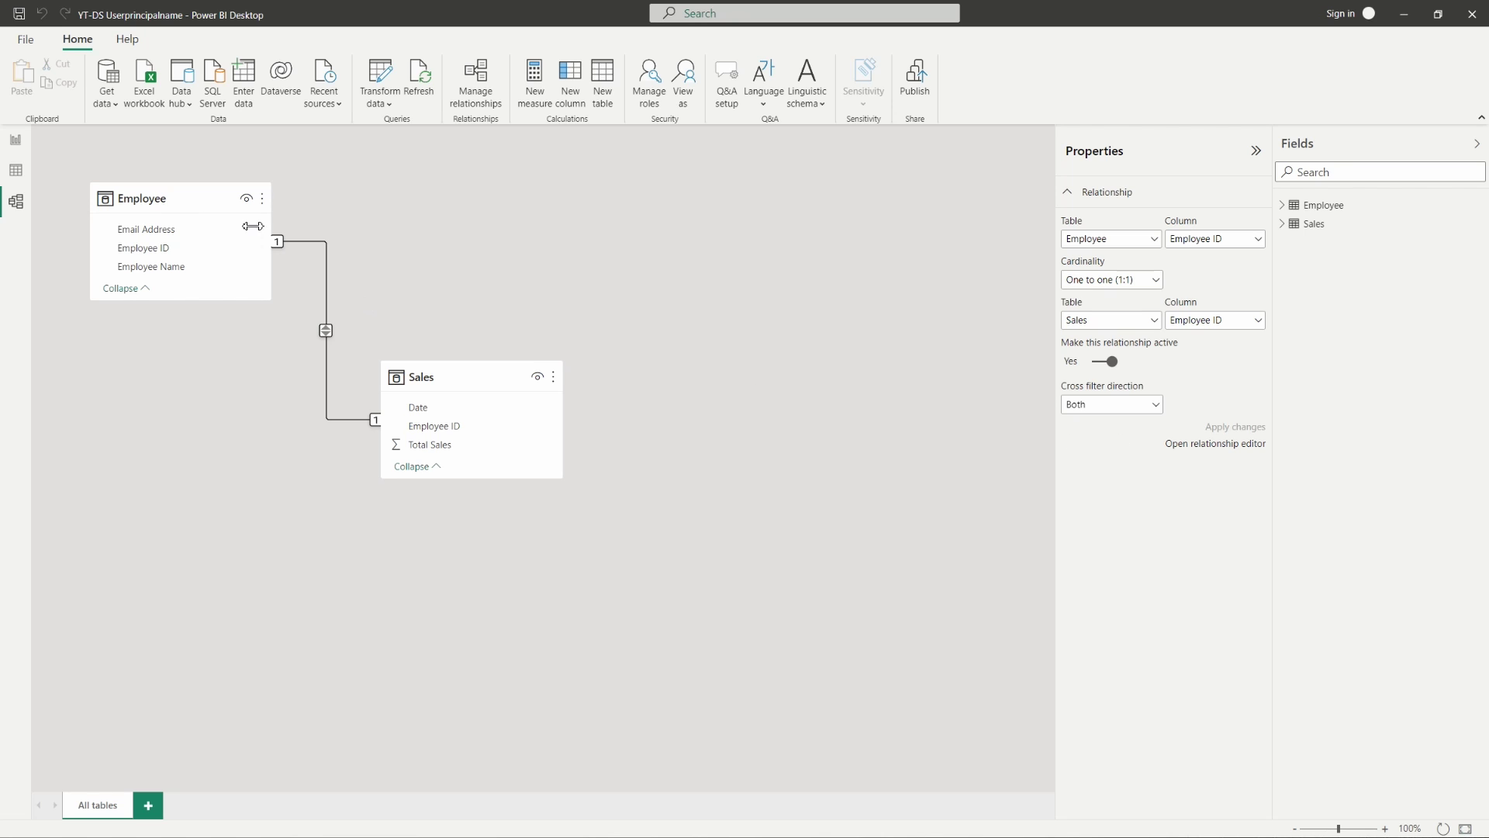
# - Switch back to the Report view showing the employee table and sales total
pyautogui.click(15, 142)
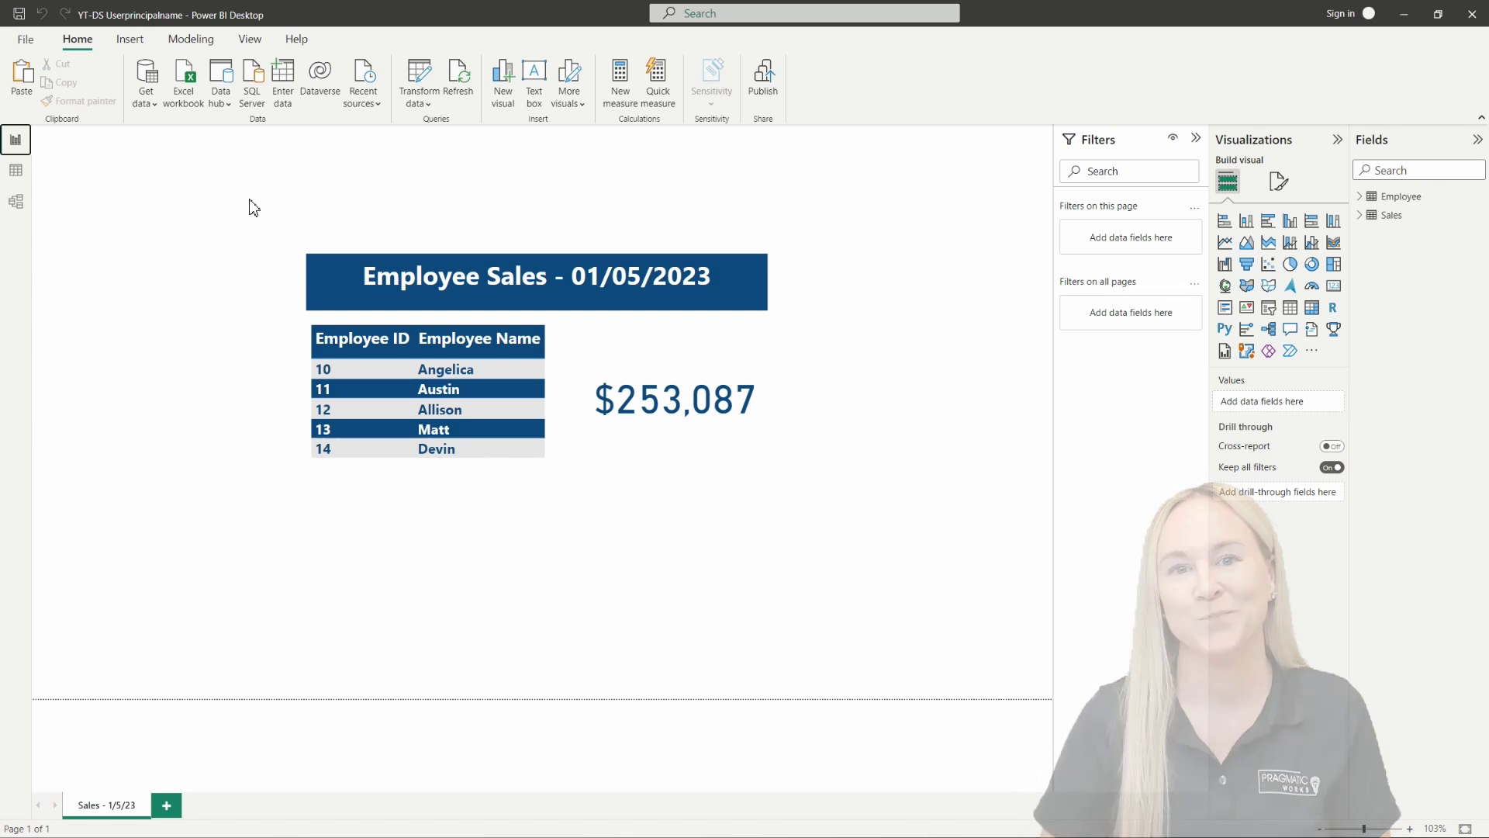
# - Create a new row-level security role named 'Dynamic Security' in Manage roles
pyautogui.click(176, 45)
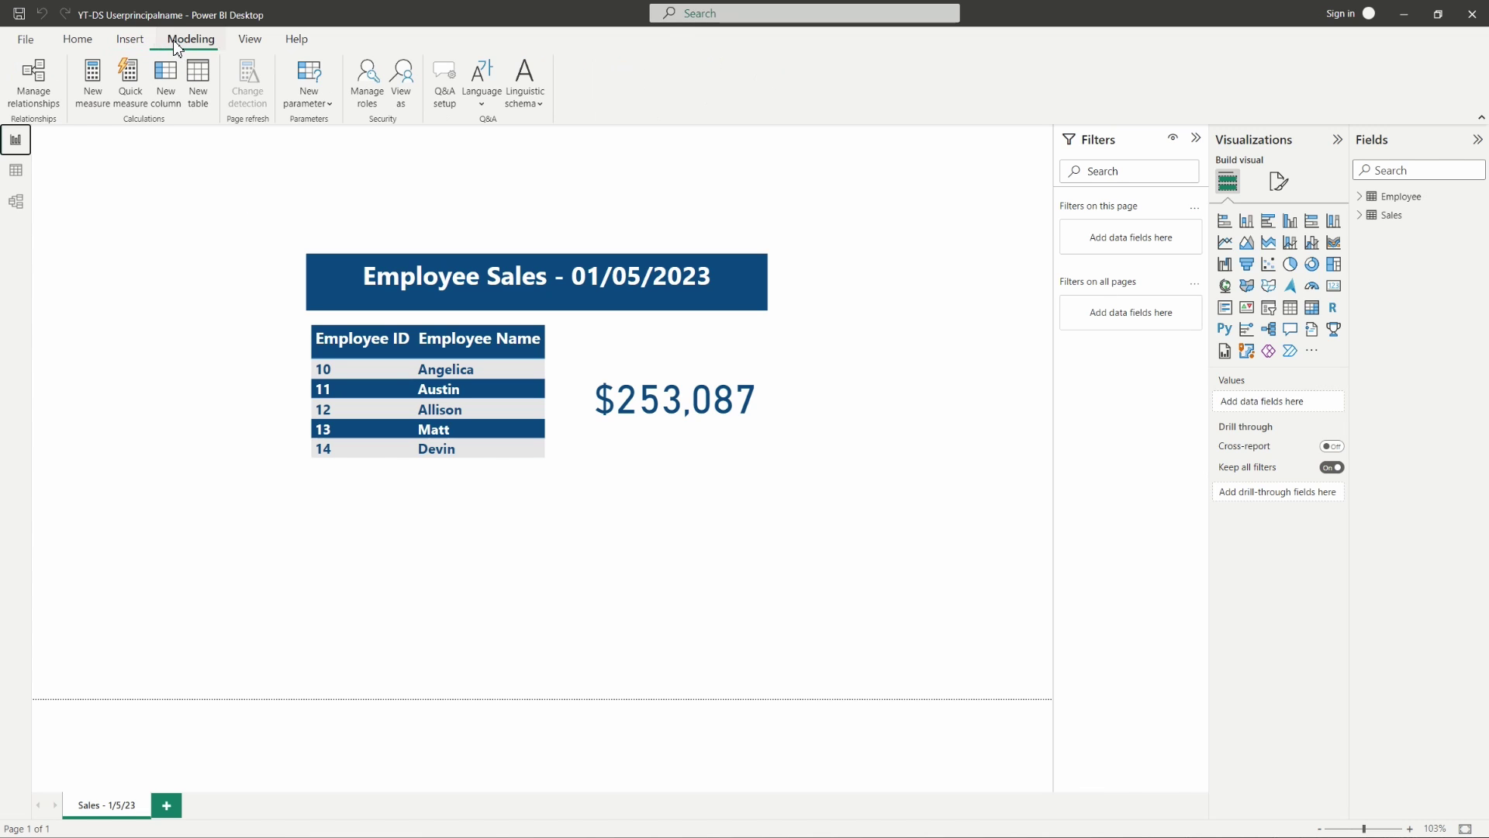
pyautogui.click(368, 101)
pyautogui.moveTo(556, 229); pyautogui.dragTo(527, 204)
pyautogui.click(416, 273)
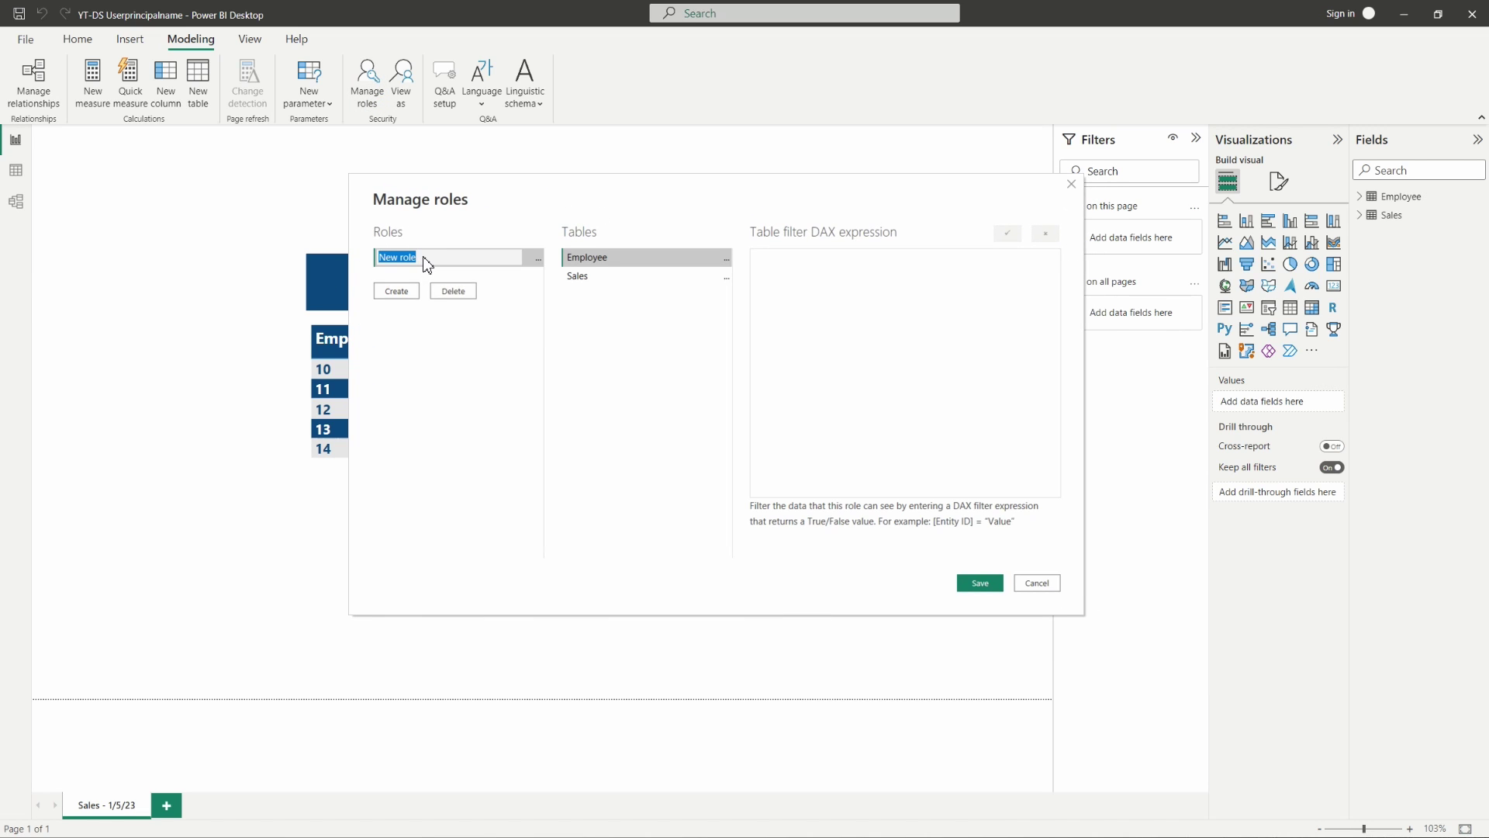
pyautogui.write('Dynaimic Security')
pyautogui.press('Return')
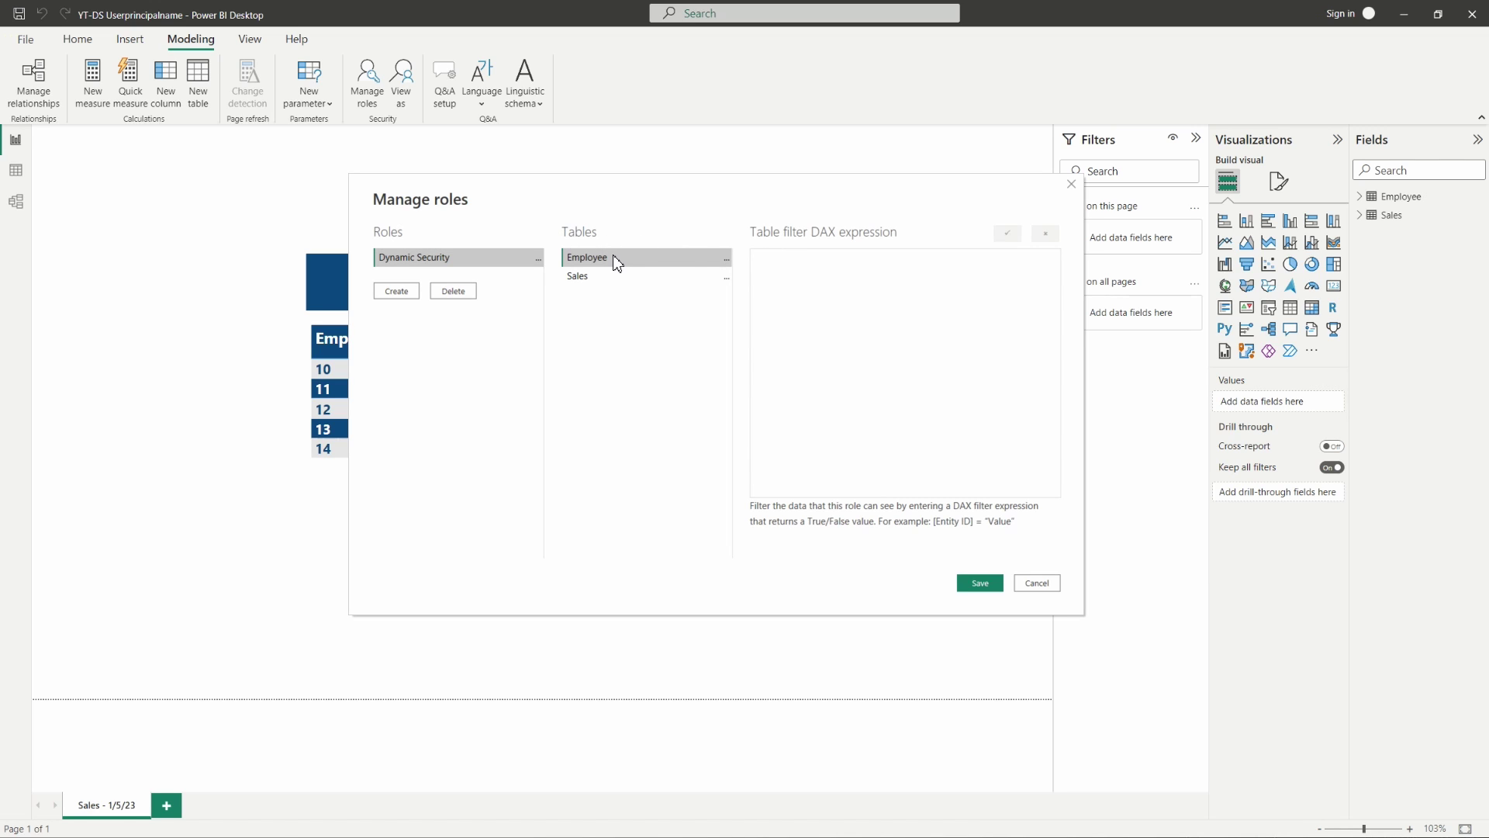
# - Filter the Employee table with [Email Address] = USERPRINCIPALNAME() and save the role
pyautogui.click(727, 261)
pyautogui.moveTo(760, 273)
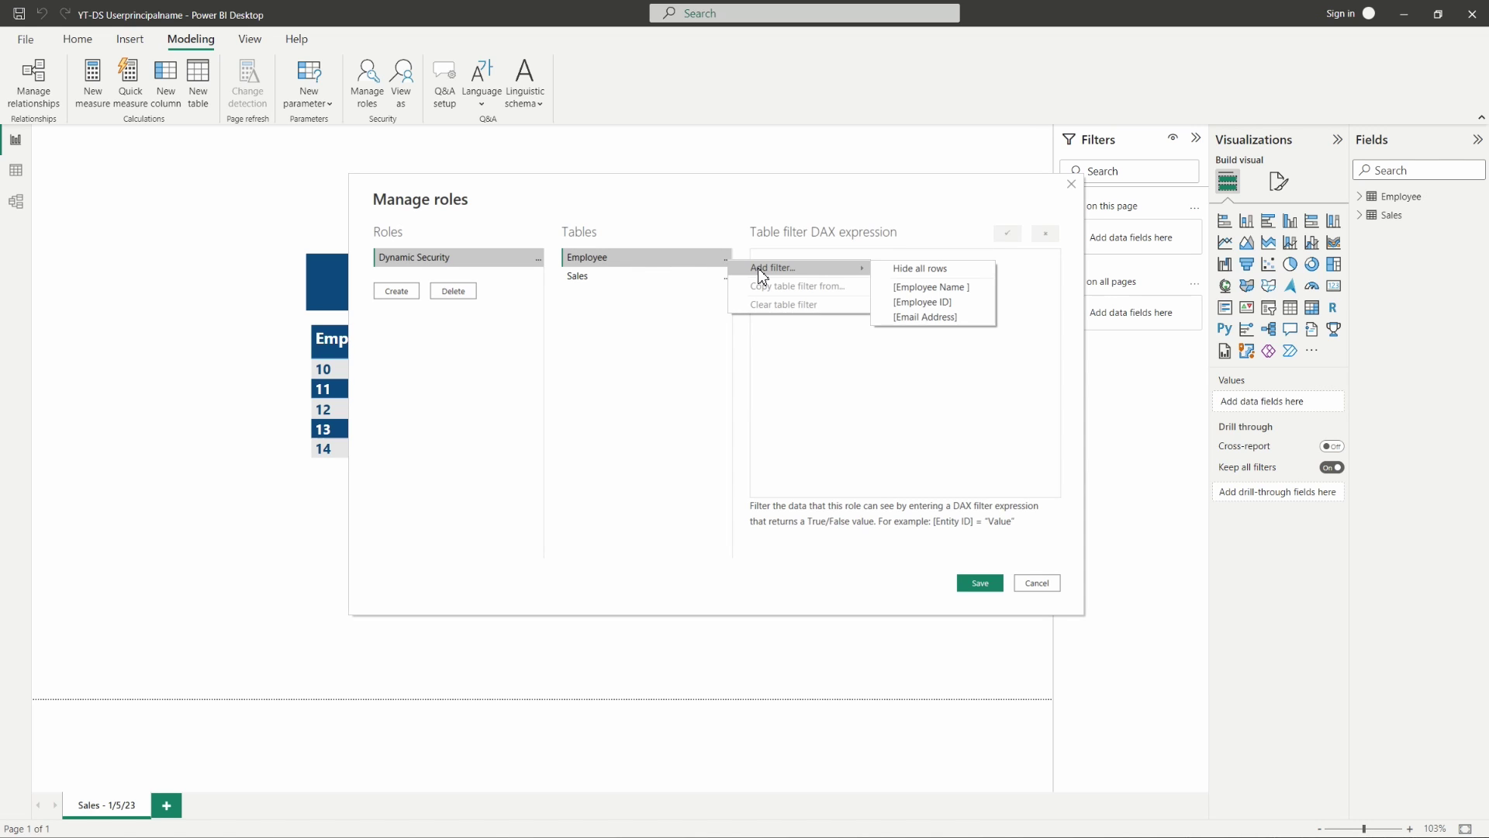
pyautogui.click(979, 319)
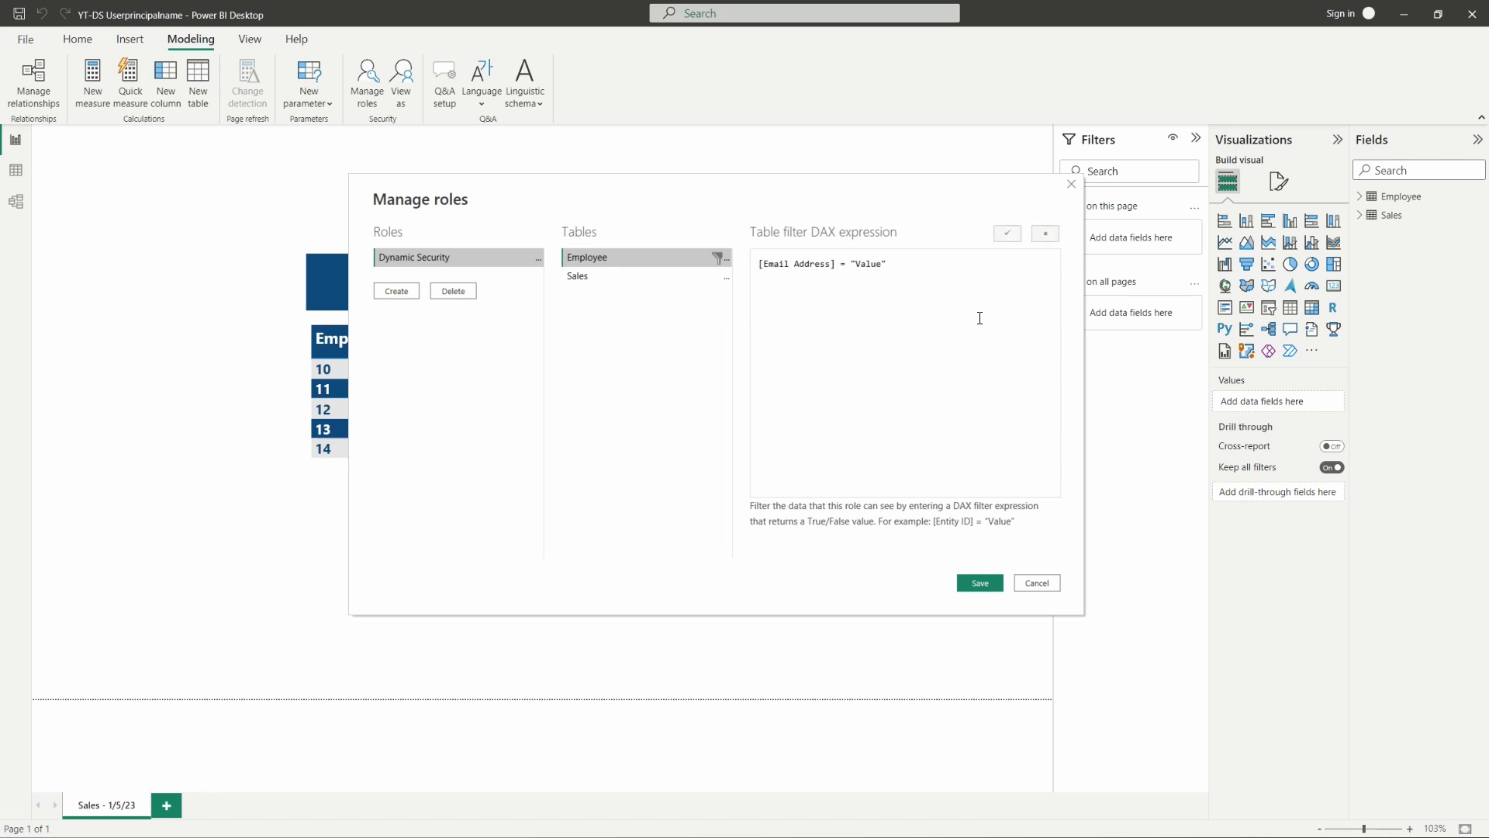
pyautogui.doubleClick(868, 264)
pyautogui.press('Delete')
pyautogui.press('Delete')
pyautogui.write('USERPRINCIPALNAME()')
pyautogui.click(977, 589)
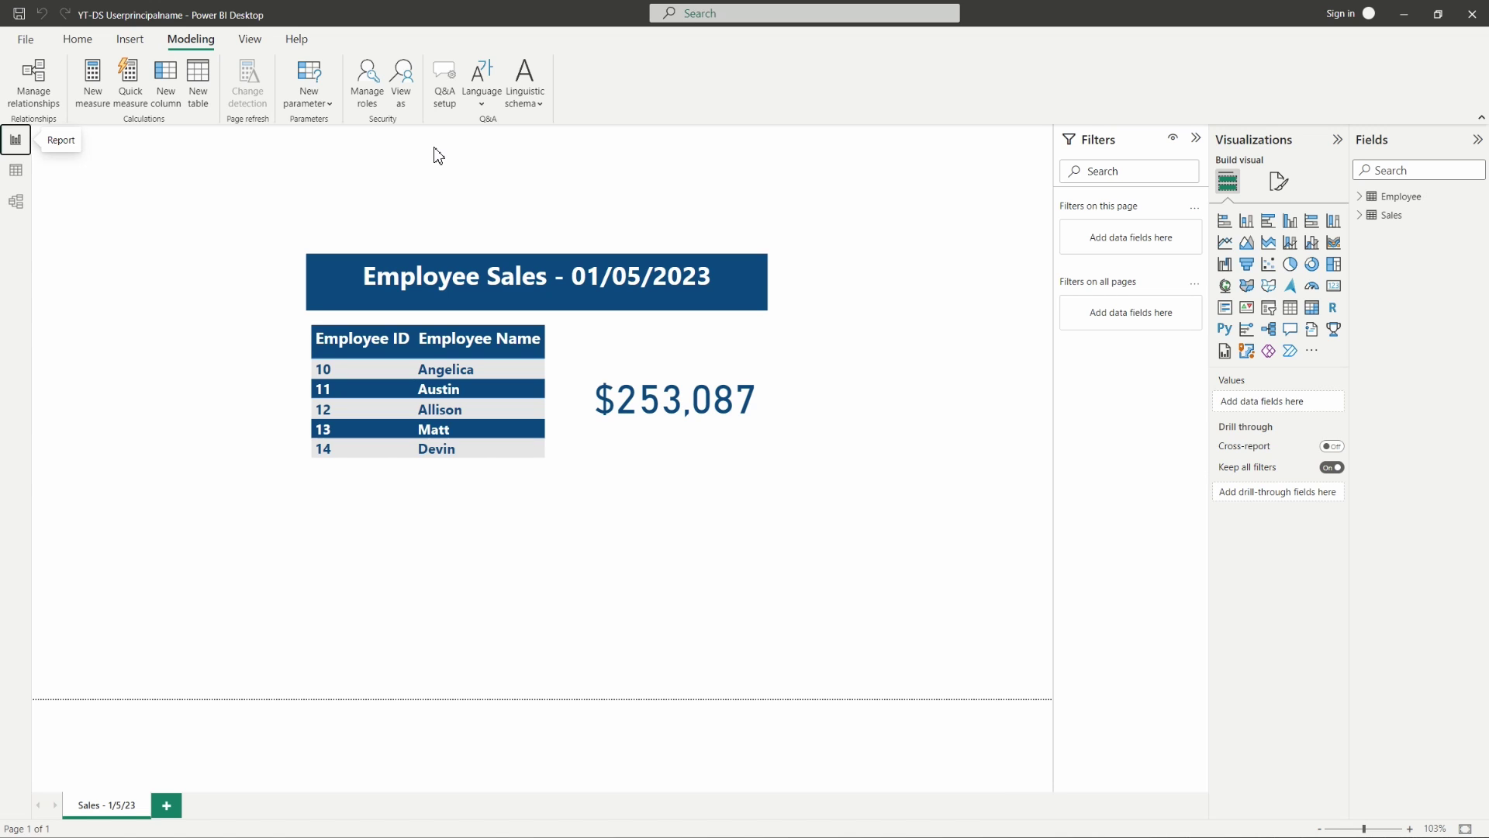
# - View the report as the Dynamic Security role for another user, entering that user's e-mail address
pyautogui.click(402, 105)
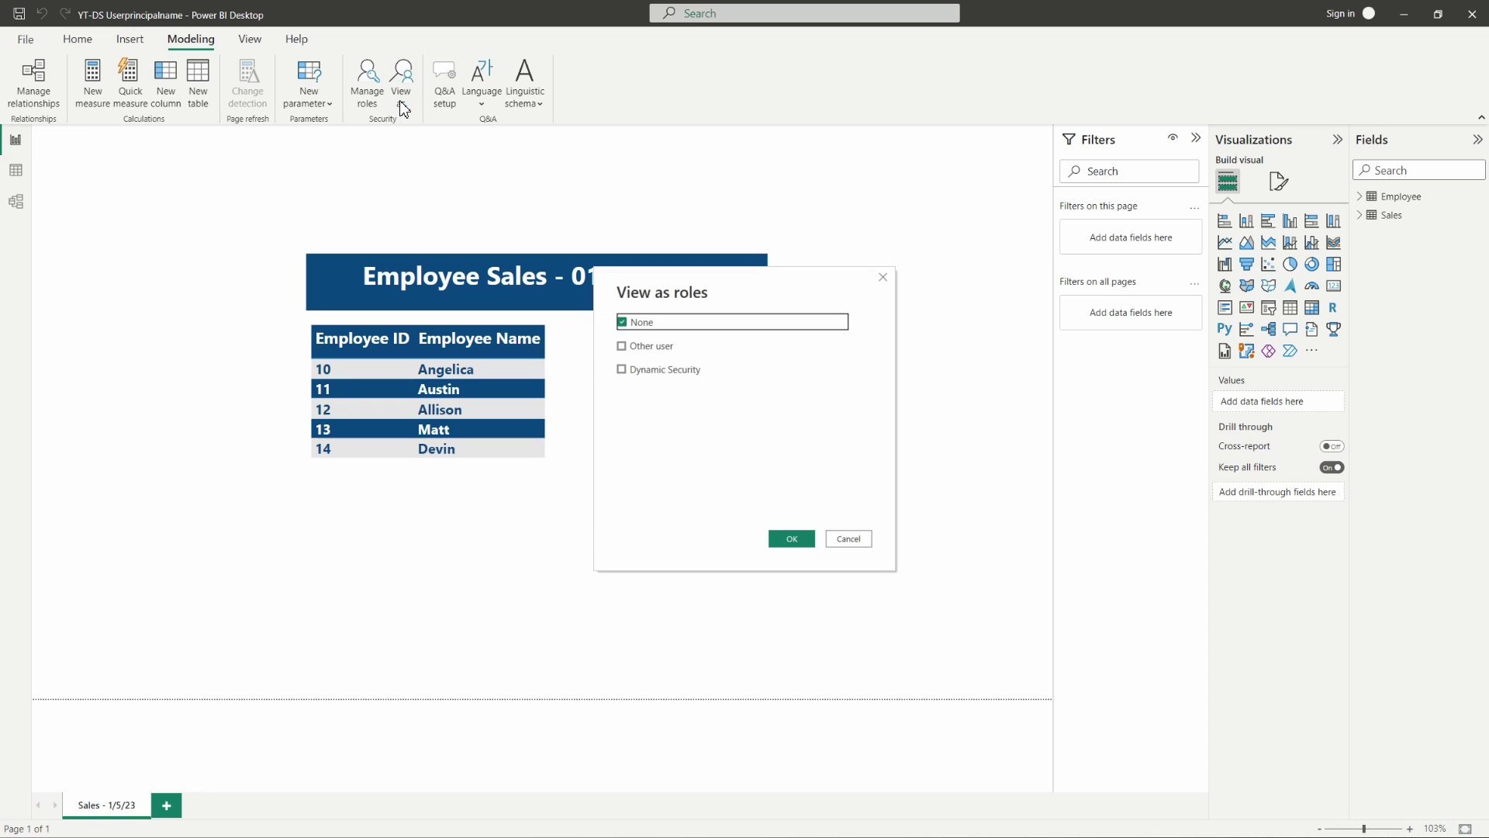
pyautogui.click(672, 371)
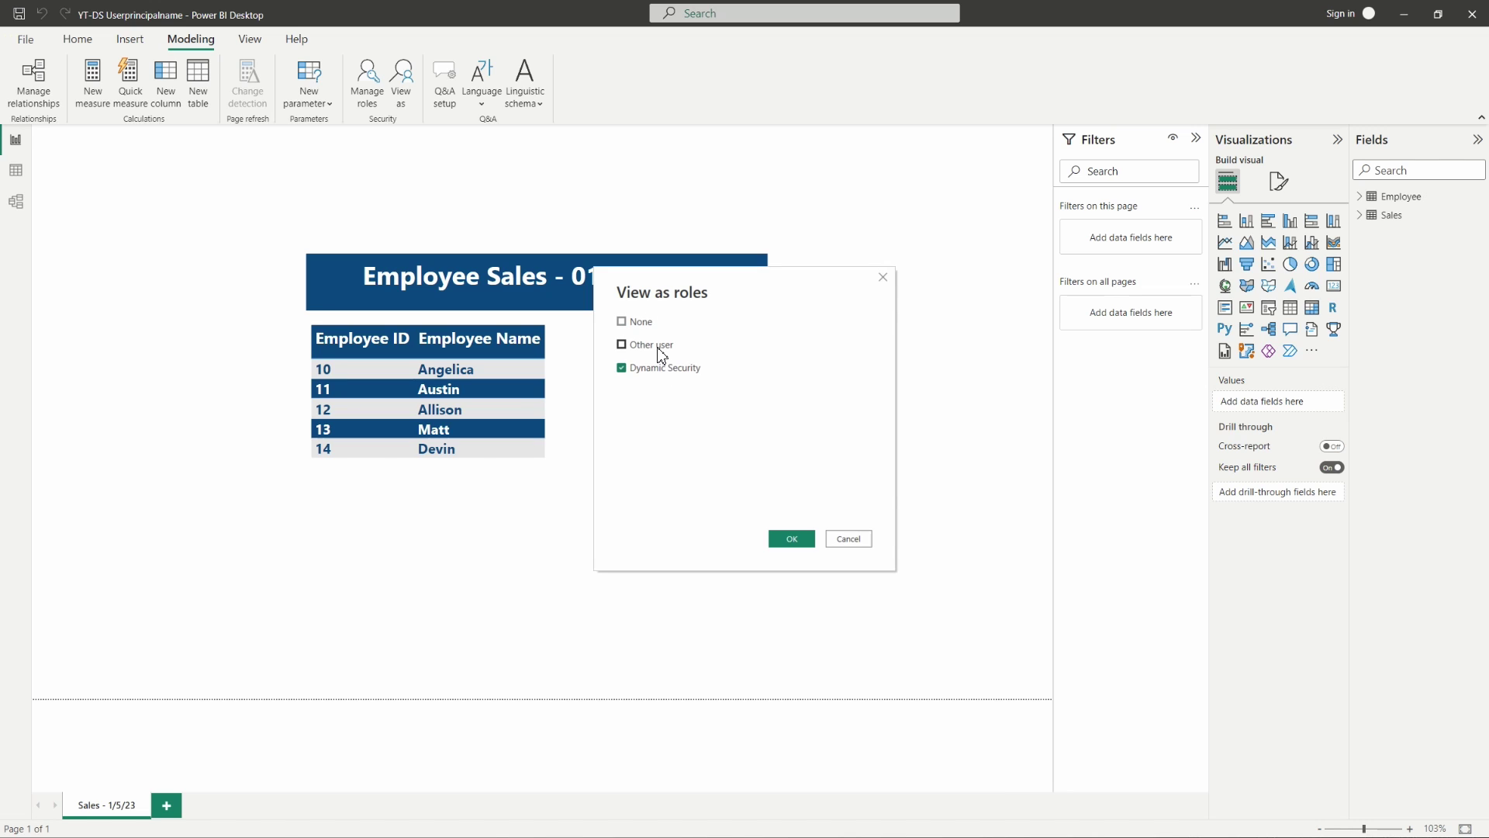
pyautogui.click(659, 350)
pyautogui.click(702, 348)
pyautogui.hotkey('ctrl', 'a')
pyautogui.press('BackSpace')
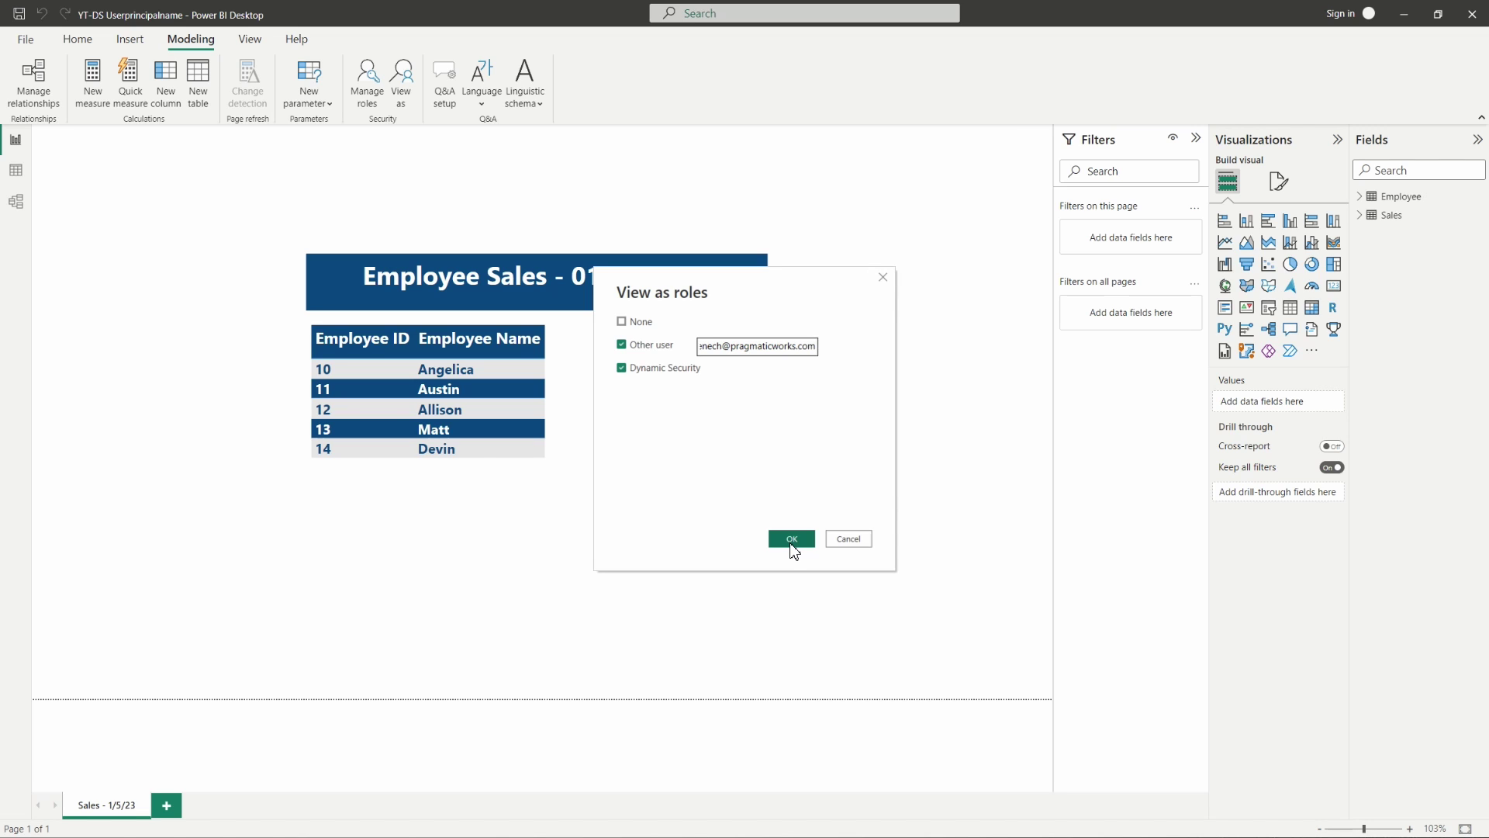
pyautogui.click(792, 540)
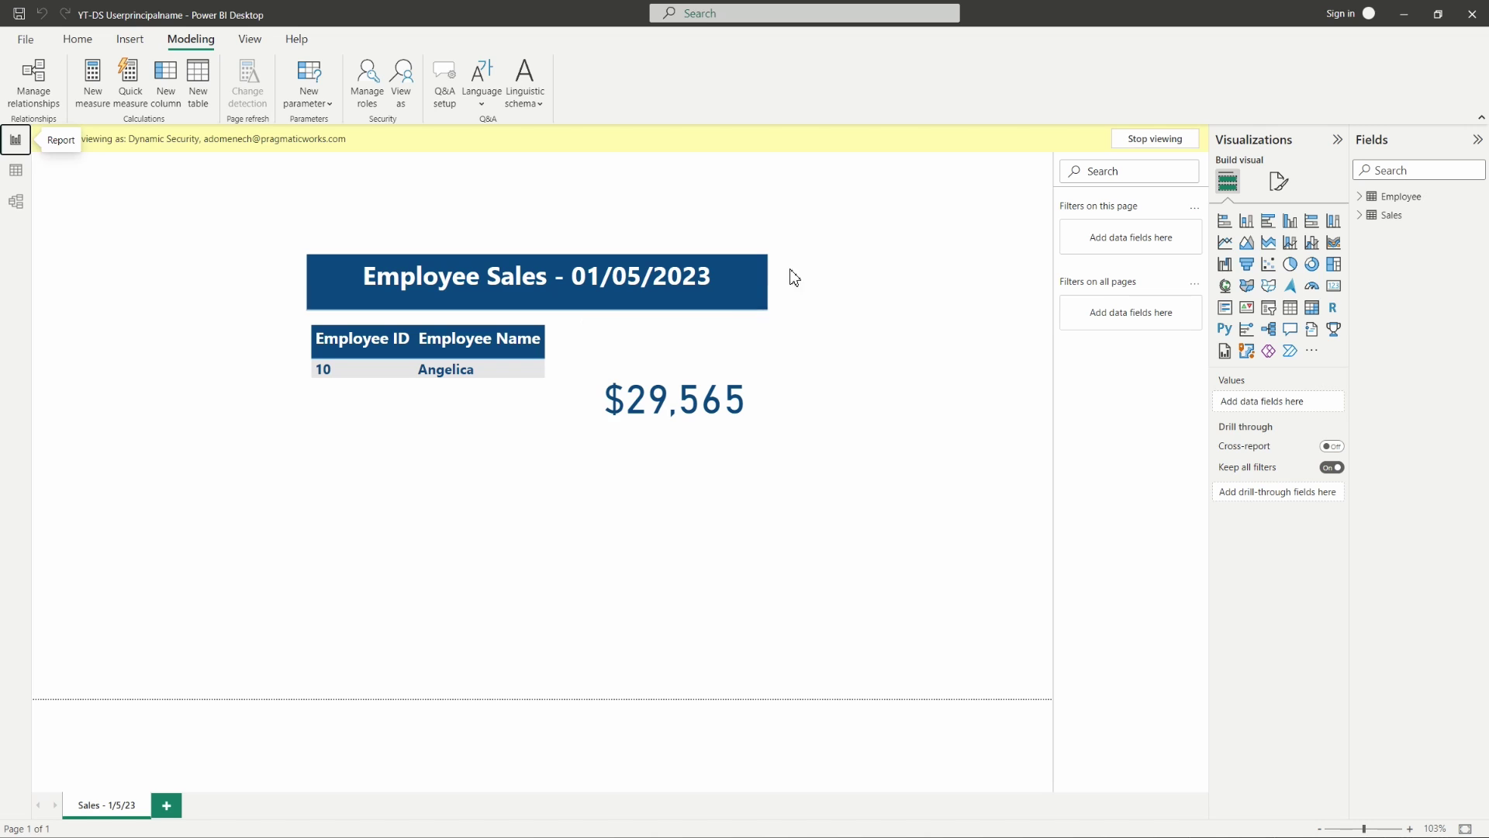
# - Stop the current preview and view as Dynamic Security for a second user's e-mail address
pyautogui.click(1140, 145)
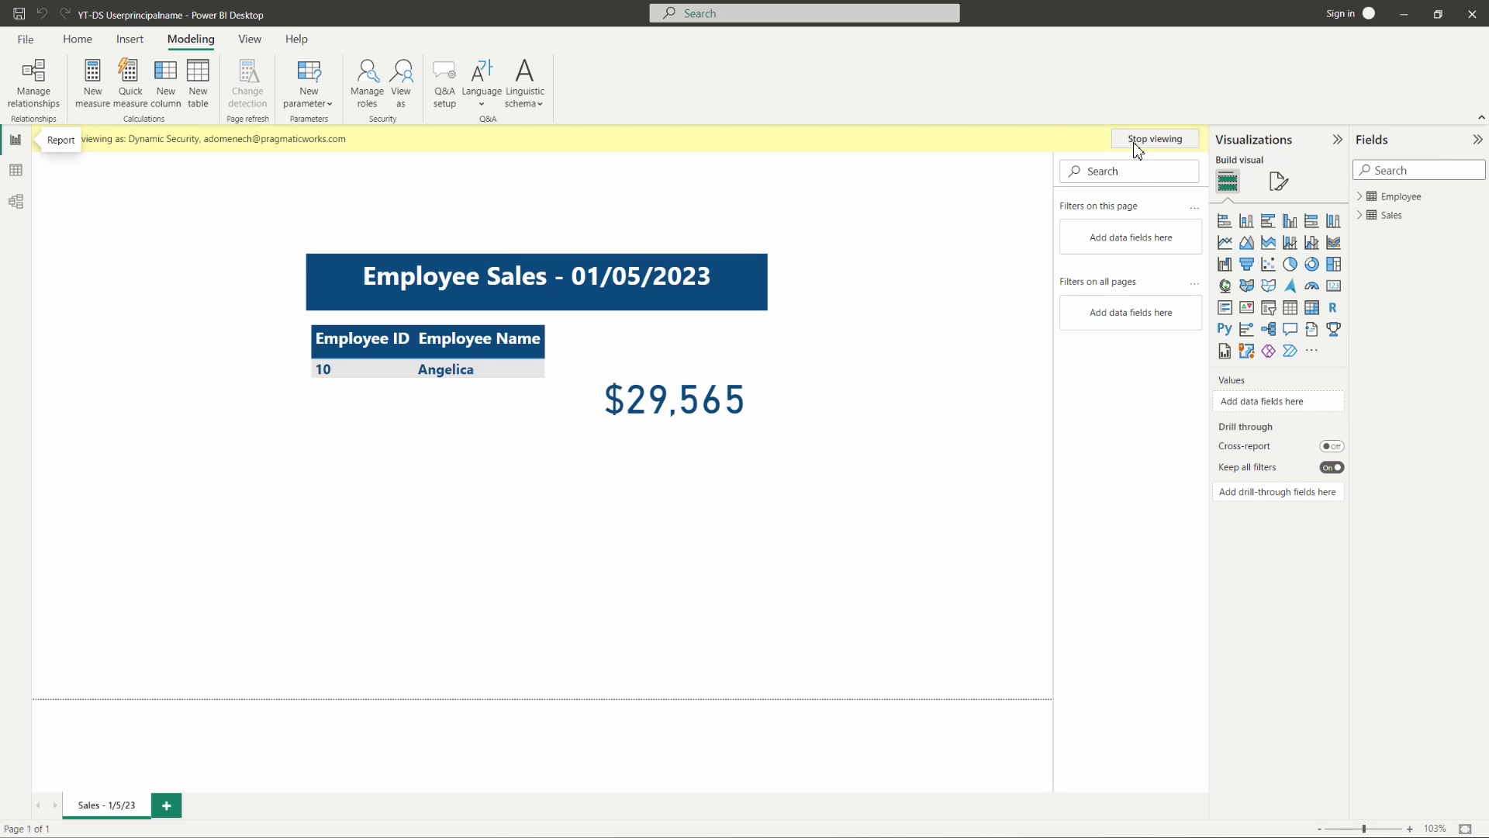
pyautogui.click(405, 110)
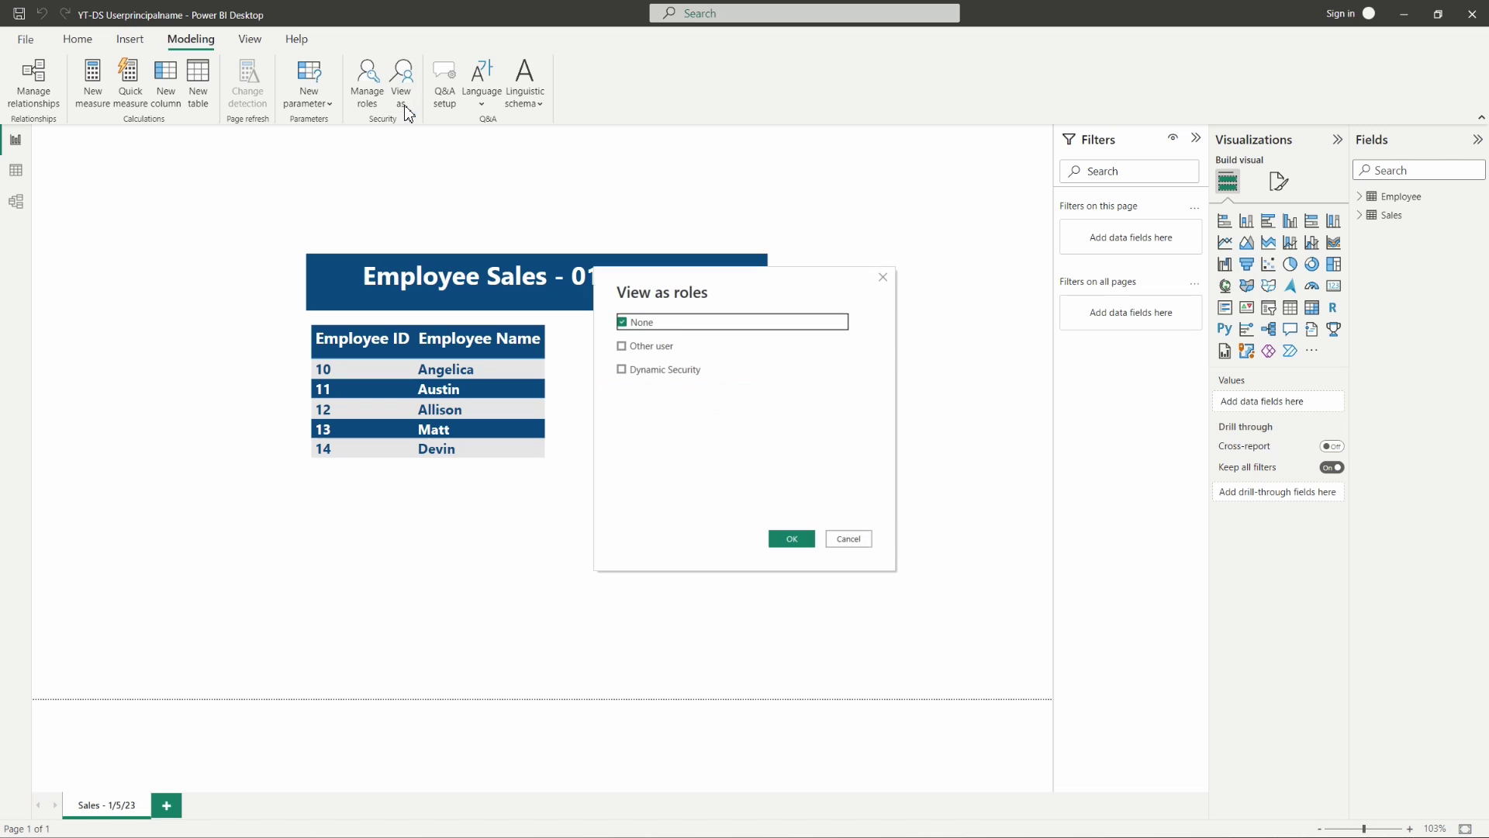
pyautogui.click(671, 371)
pyautogui.click(669, 347)
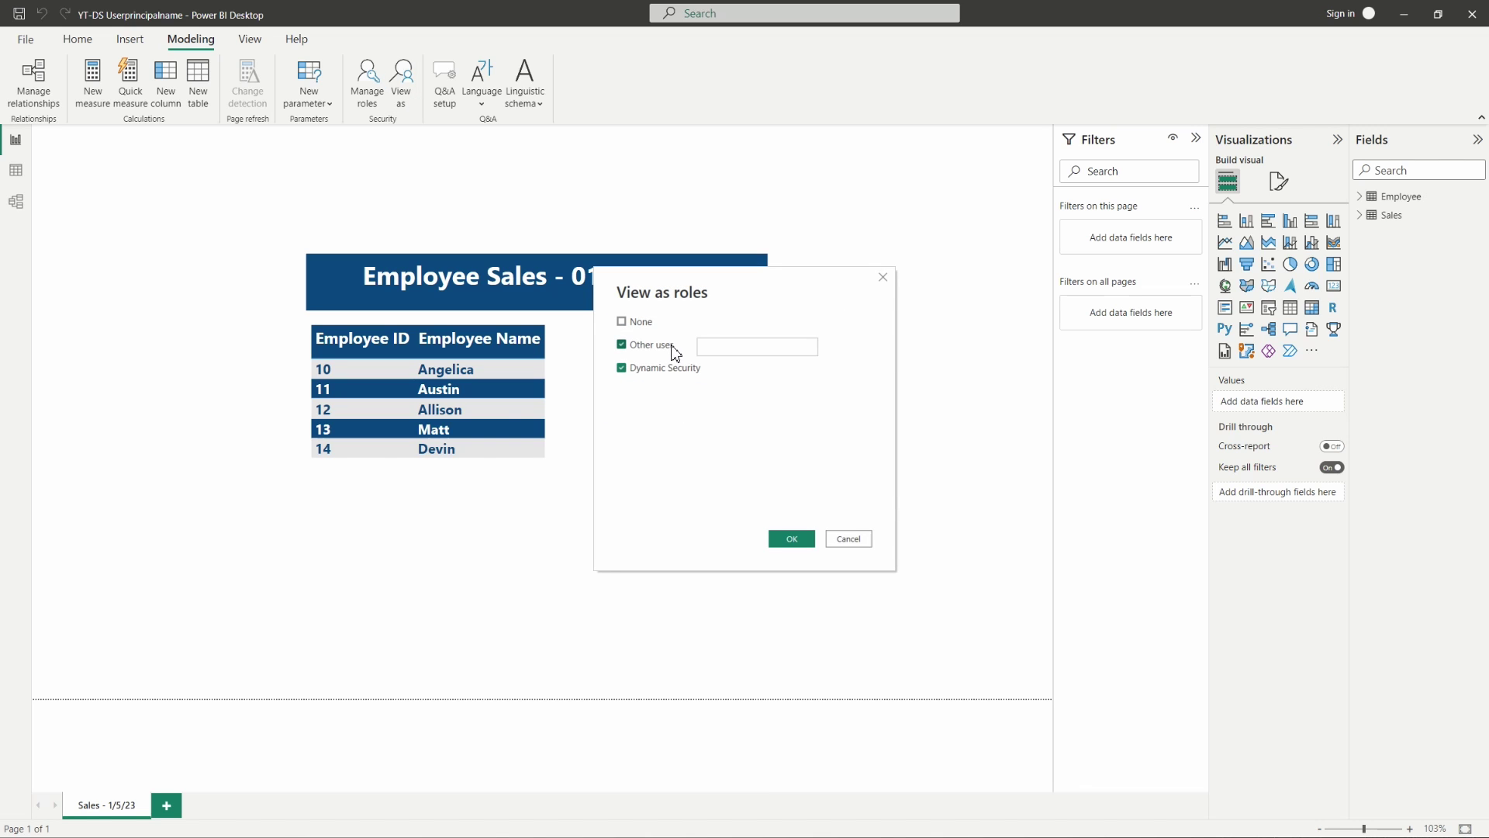
pyautogui.click(719, 350)
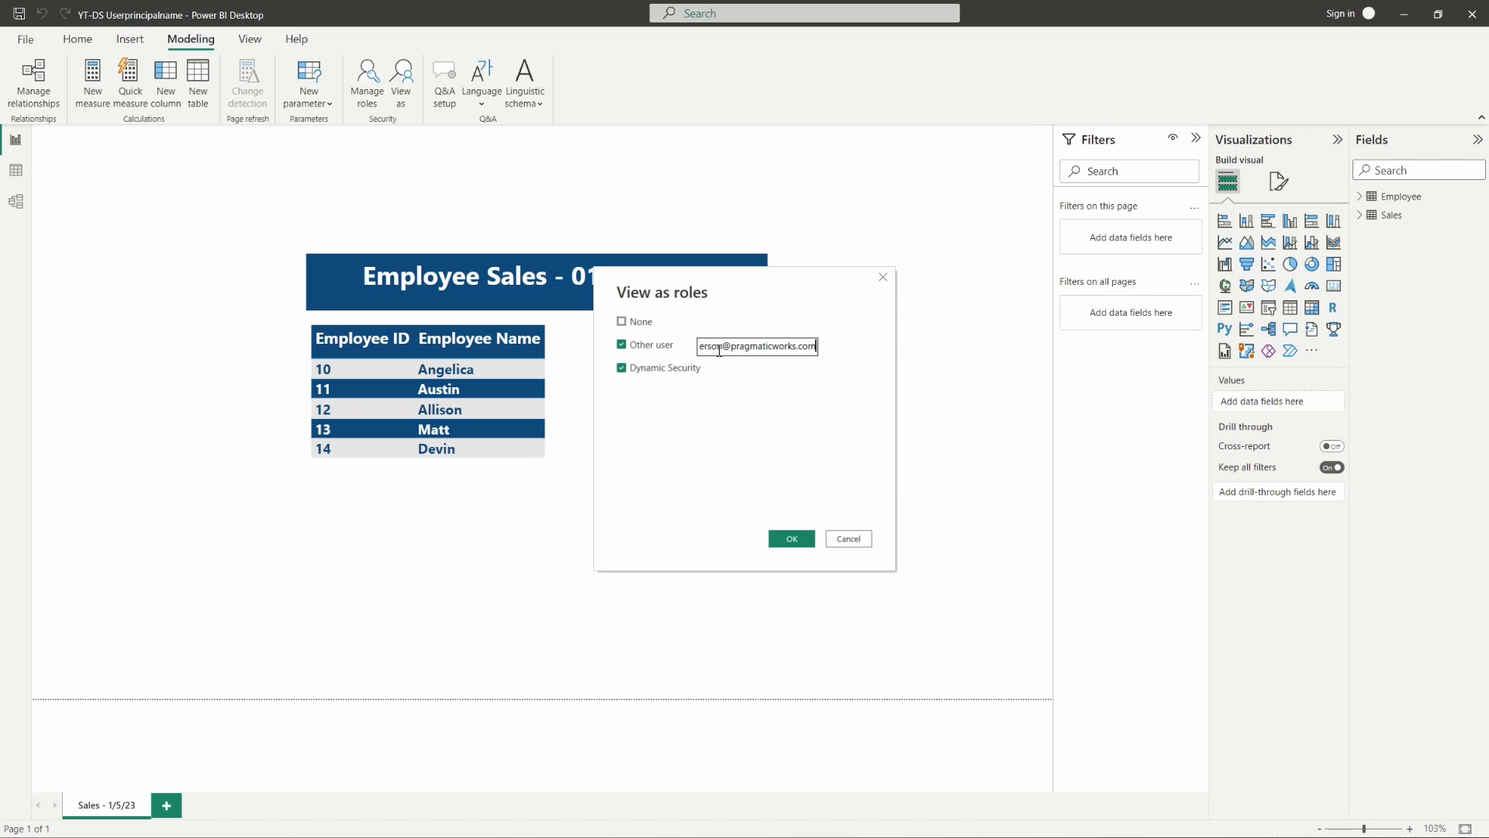
pyautogui.click(790, 539)
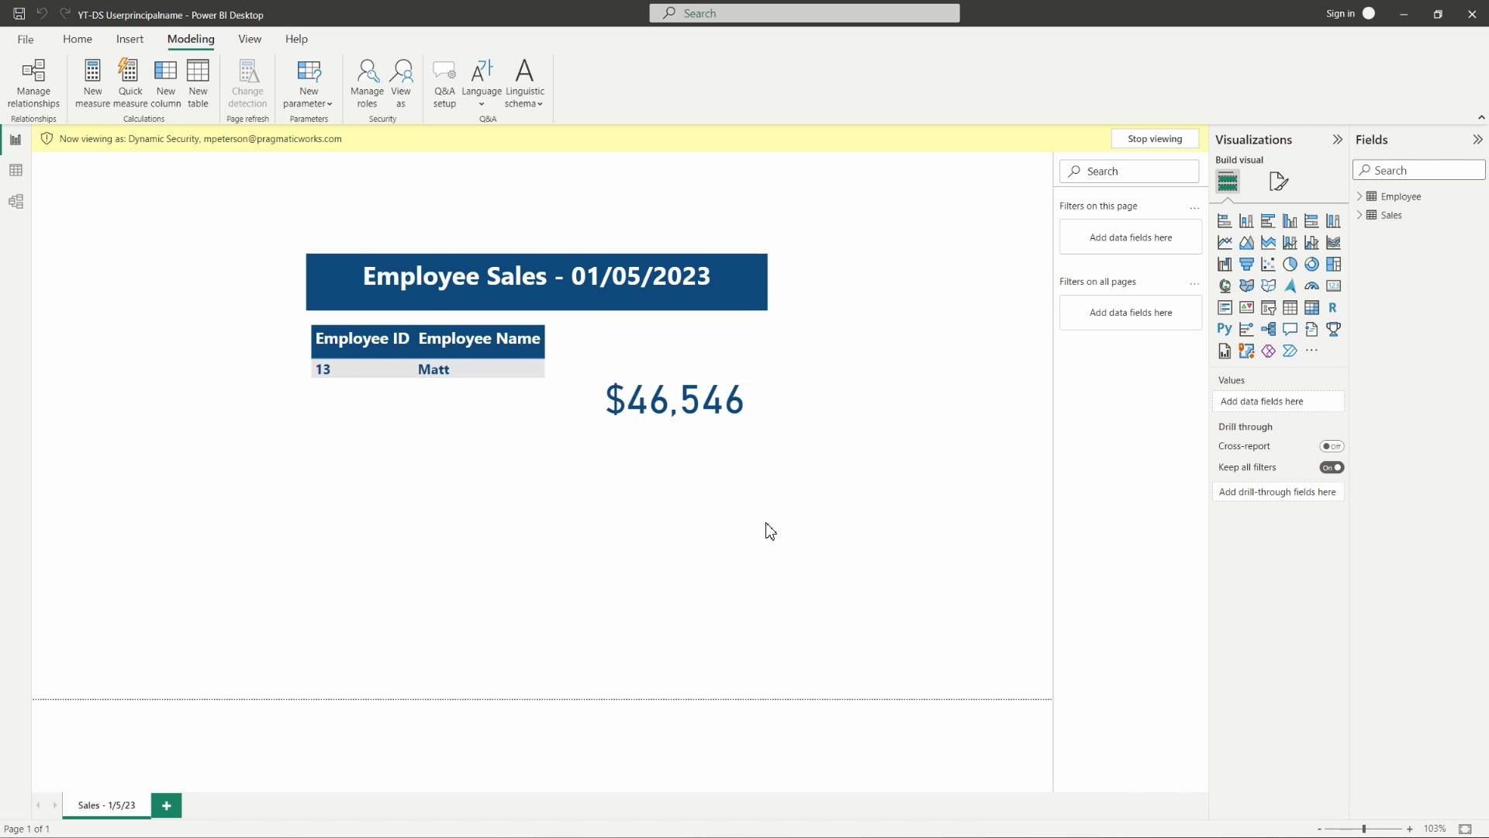